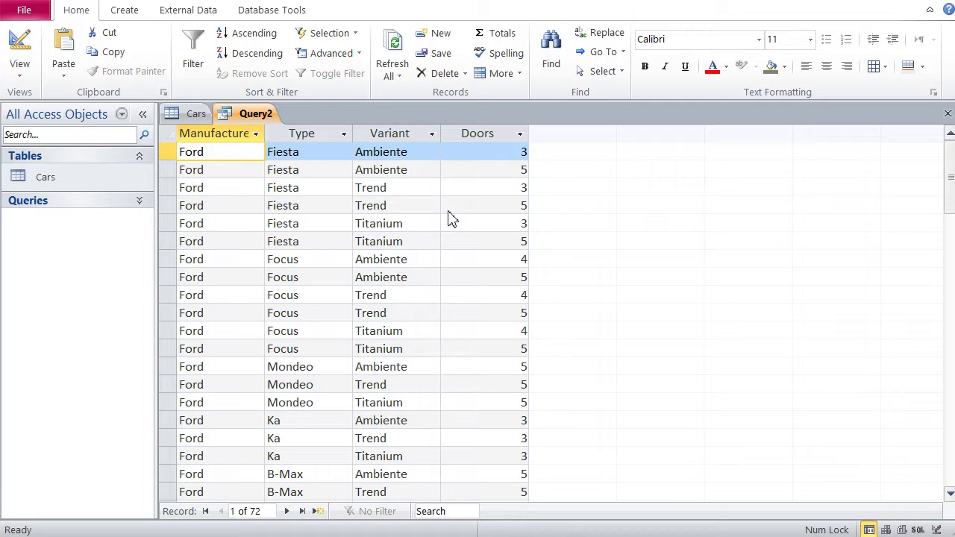
- Enter 3 as the Doors criterion in Design View and run Query2 to list the 13 three-door cars
left_click(20, 52)
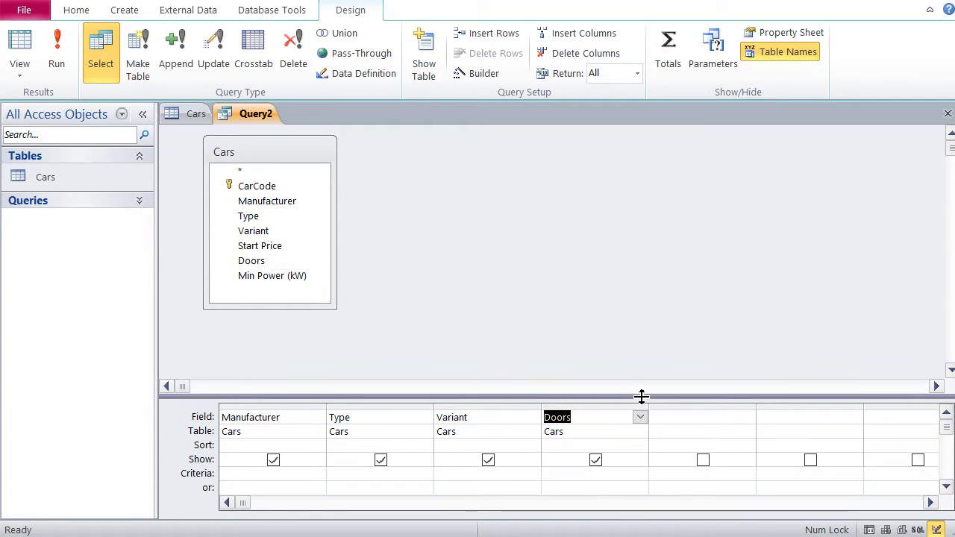
left_click_drag(642, 397, 642, 350)
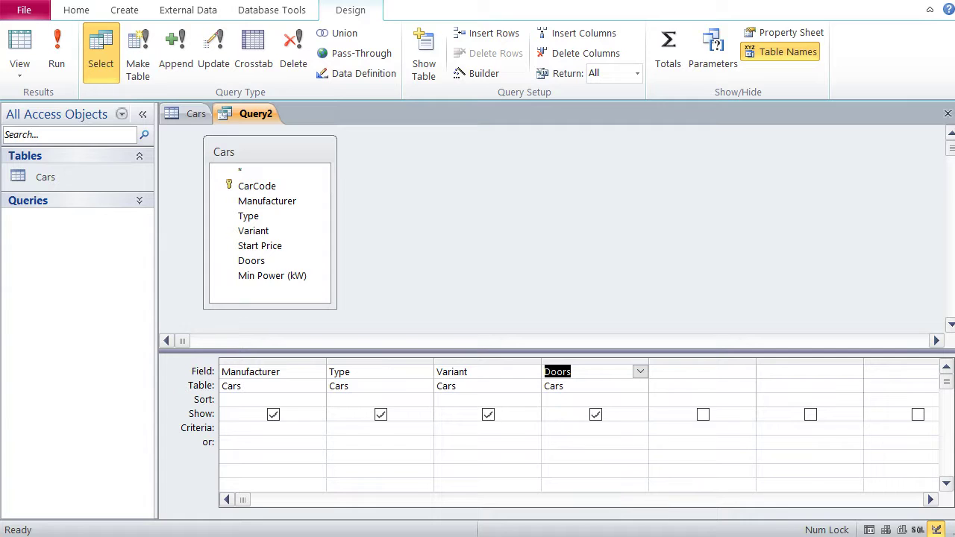
key("Escape")
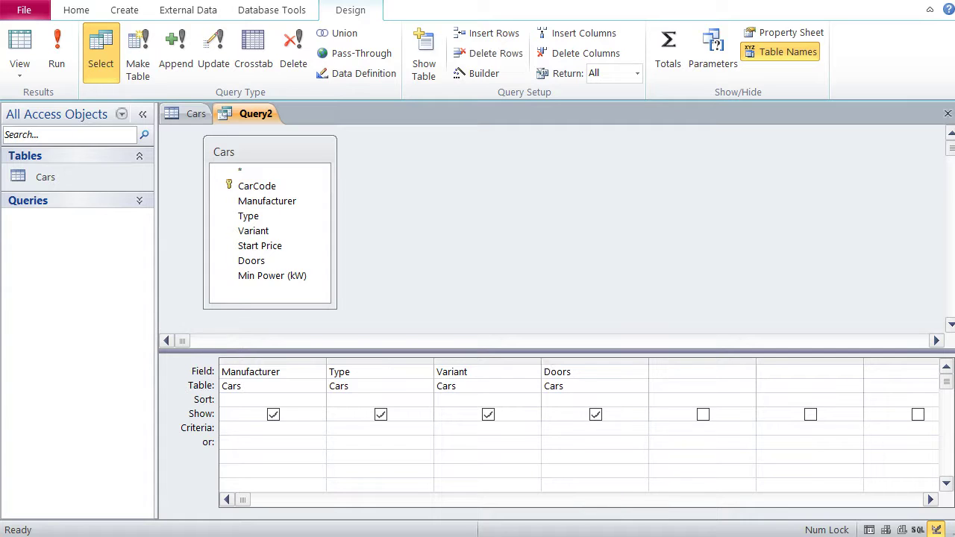
left_click(581, 429)
type("3")
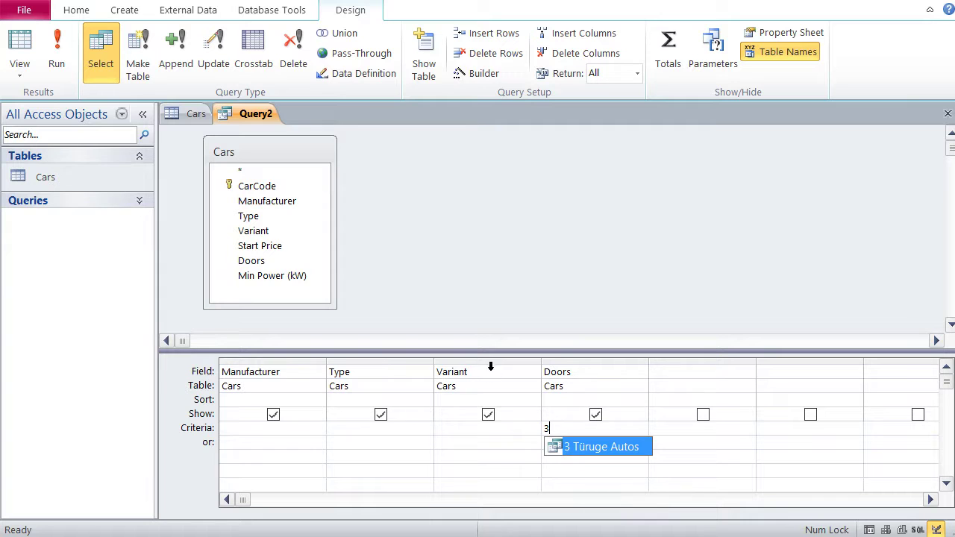
left_click(492, 446)
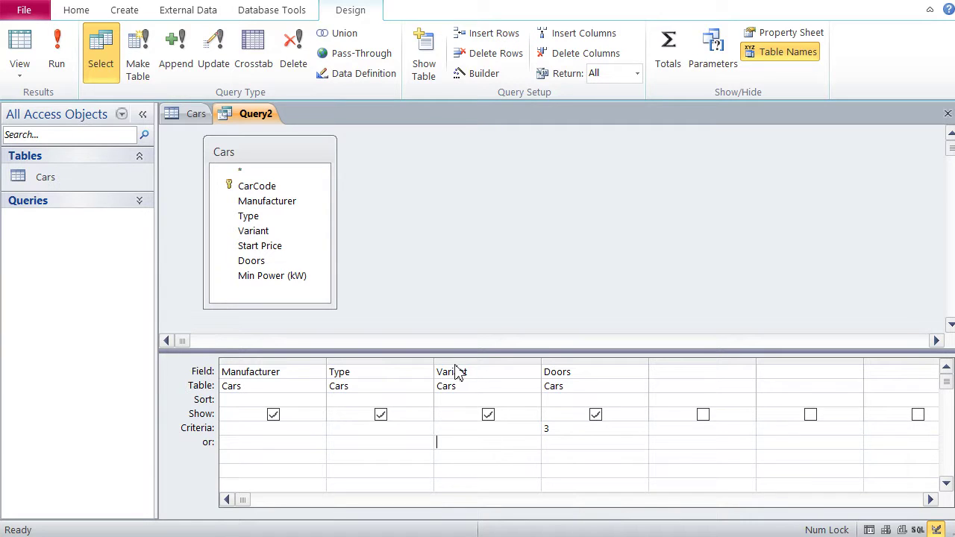
left_click(21, 51)
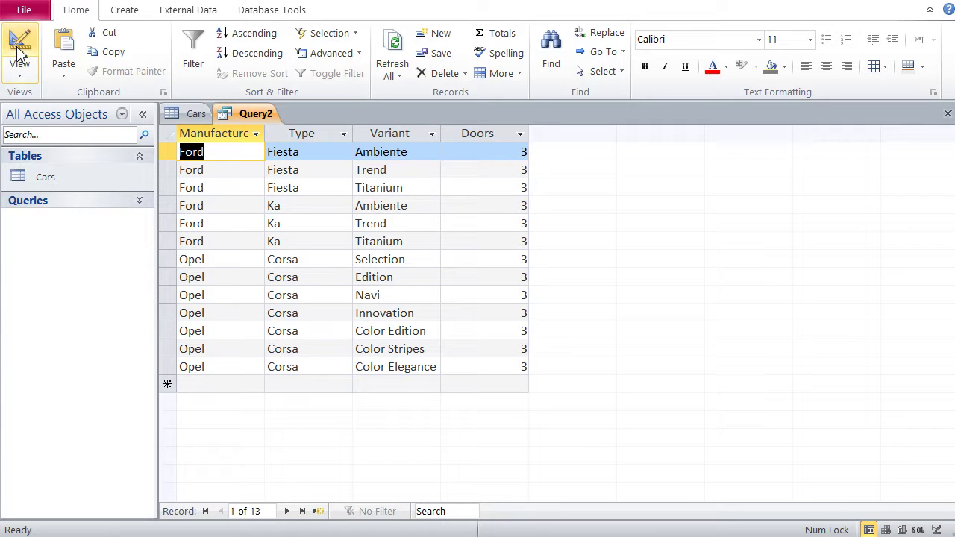
- Return Query2 to Design View and open the View dropdown menu
left_click(20, 51)
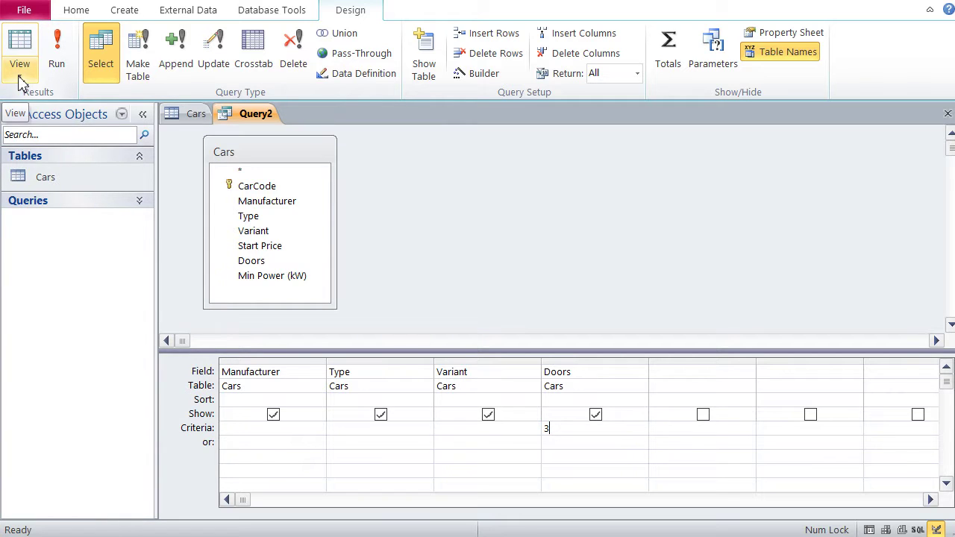
left_click(21, 78)
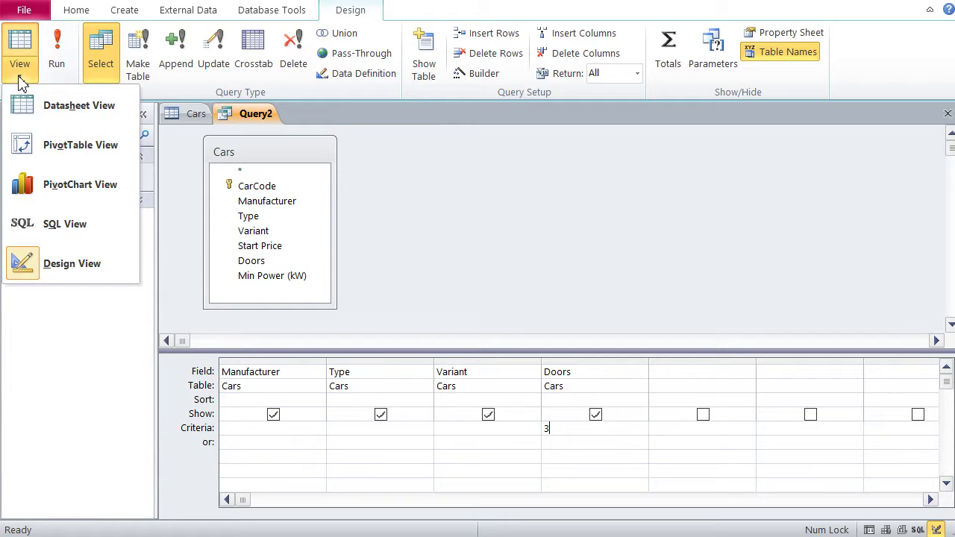
- Inspect the SQL WHERE clause filtering Doors to 3, view the results, then return to Design View
left_click(48, 232)
left_click(193, 175)
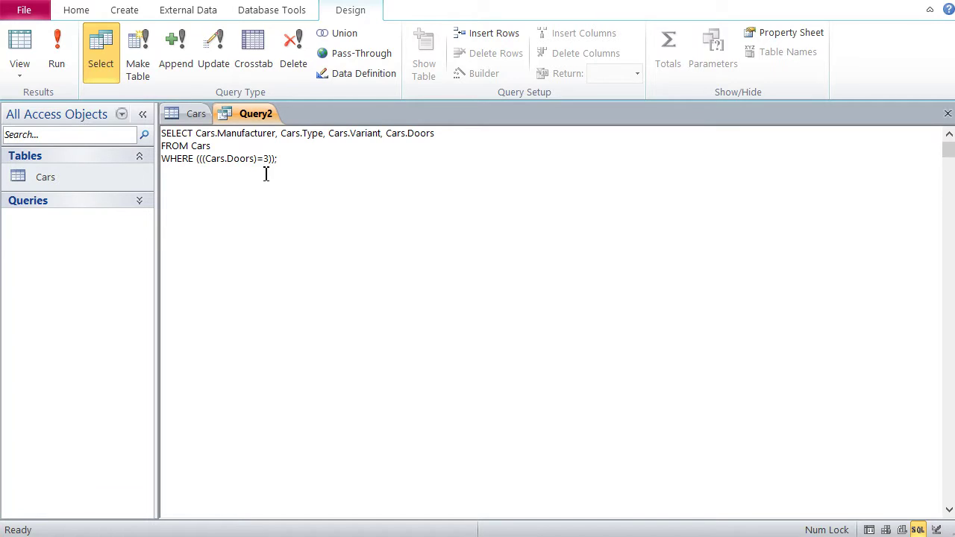
left_click_drag(286, 160, 163, 160)
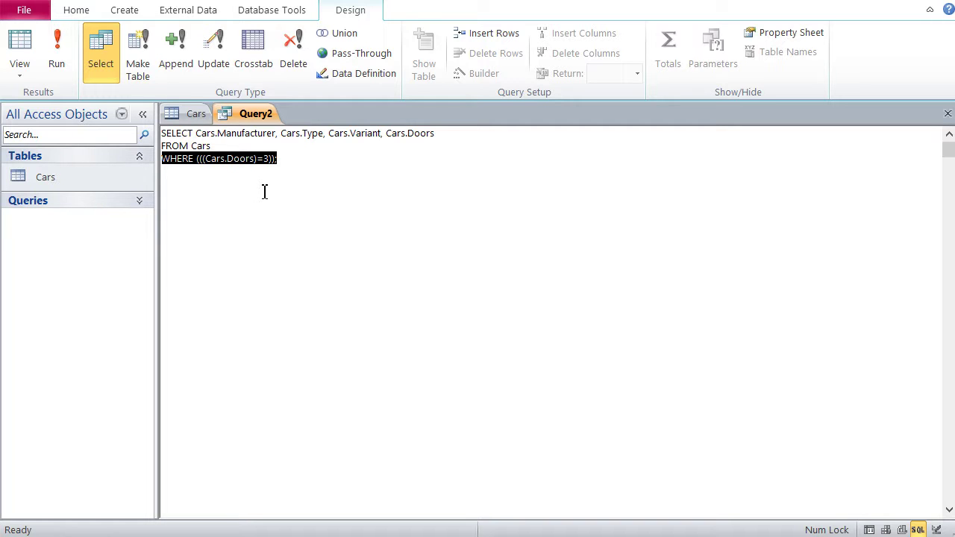
left_click(20, 49)
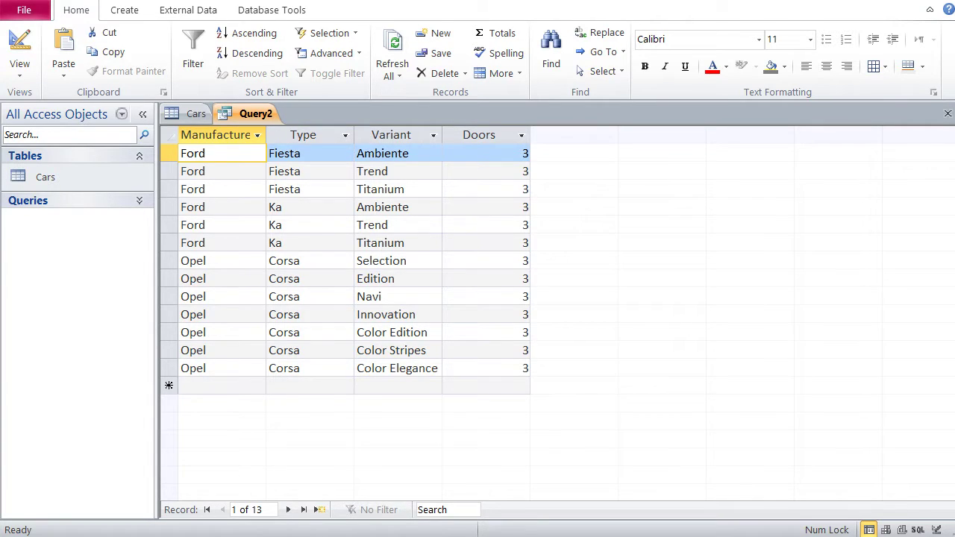
key("ctrl+period")
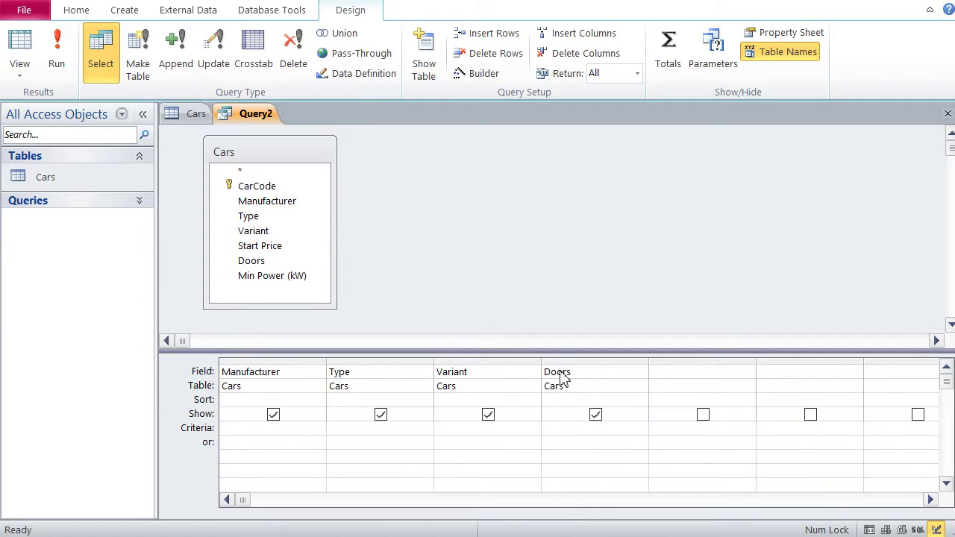
- Add Start Price as a hidden column with the criterion >30000
left_click(299, 273)
left_click_drag(240, 247, 667, 380)
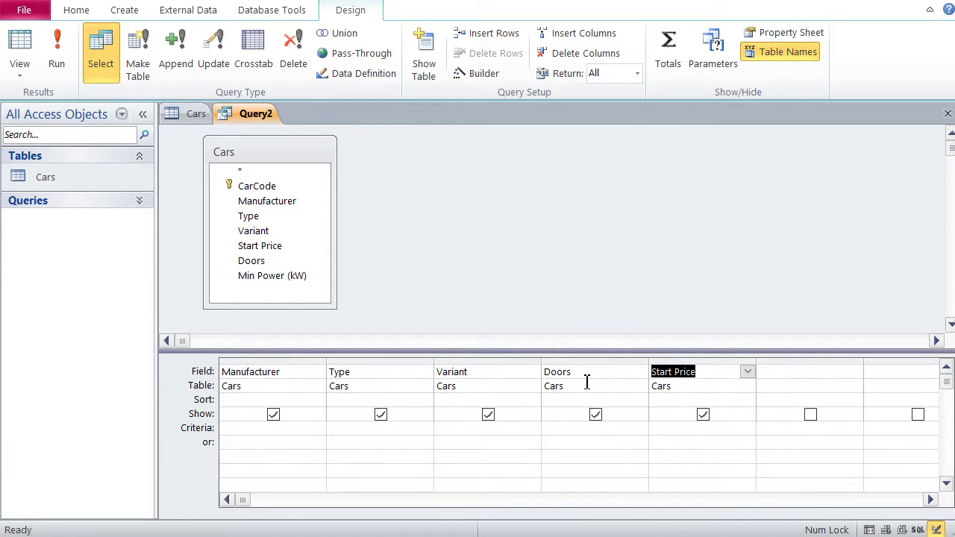
left_click(703, 416)
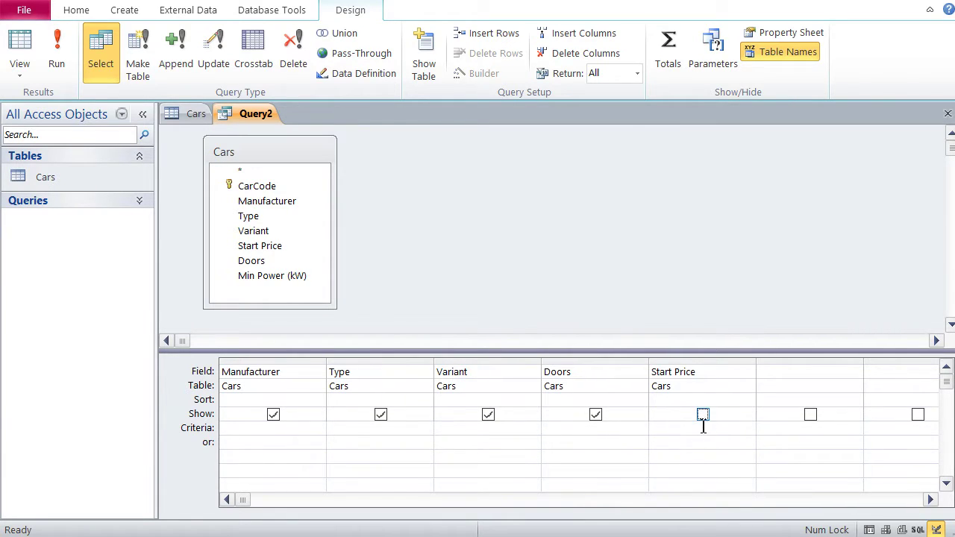
left_click(683, 433)
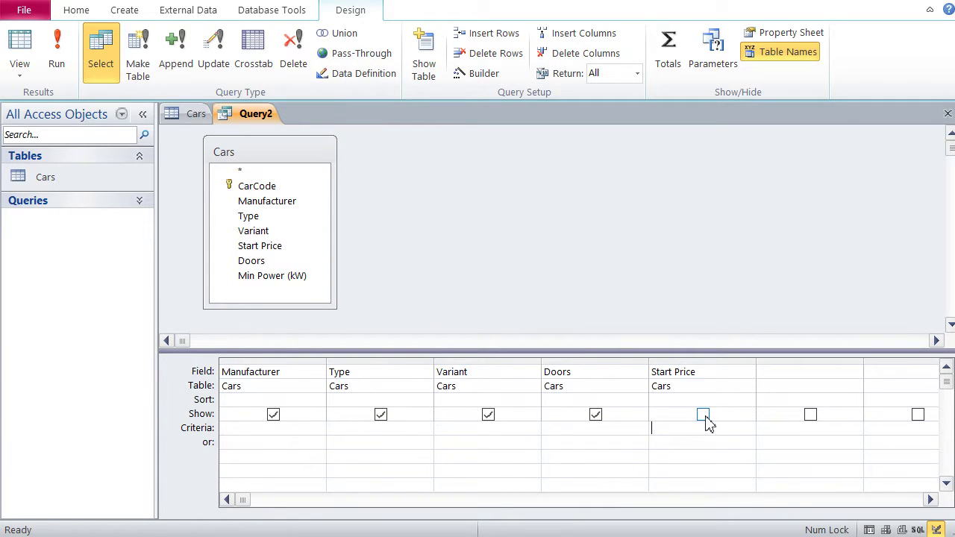
key("Down")
left_click(696, 428)
type(">30000")
- Run the price filter, then make Start Price visible and rerun to list 16 cars above 30000
left_click(20, 54)
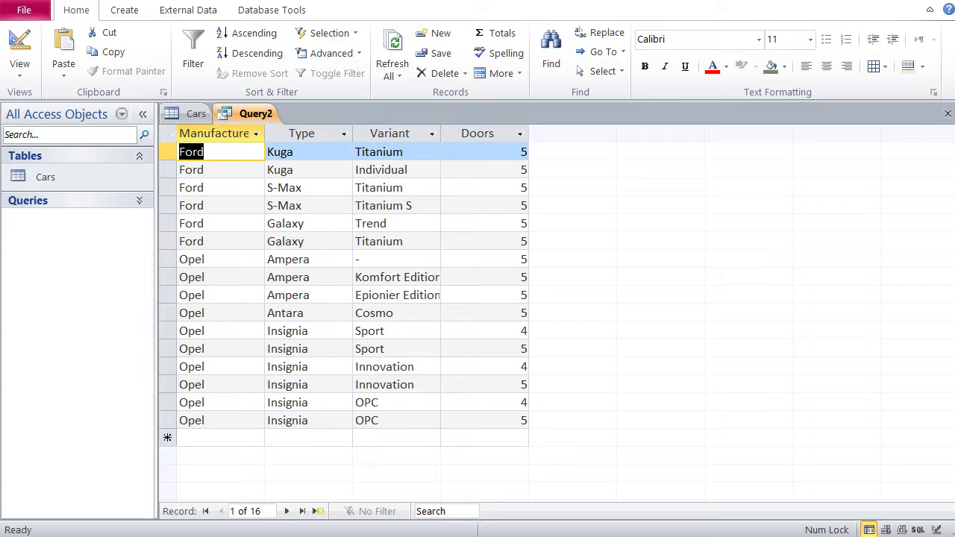
left_click(19, 45)
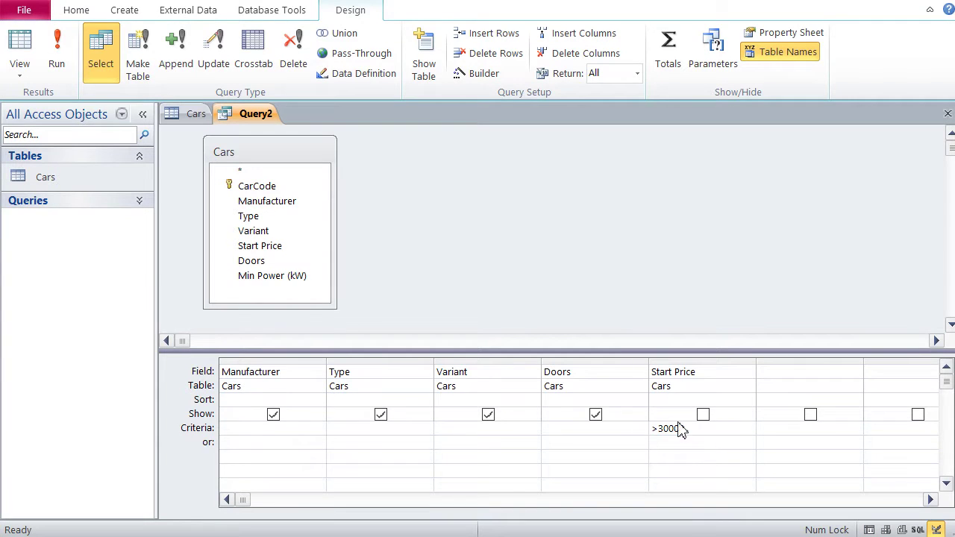
left_click(704, 415)
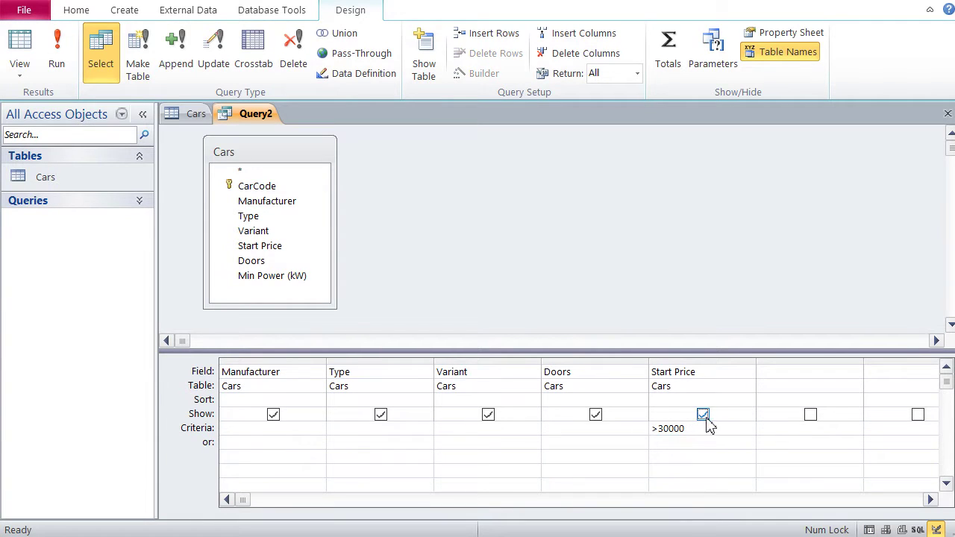
left_click(19, 68)
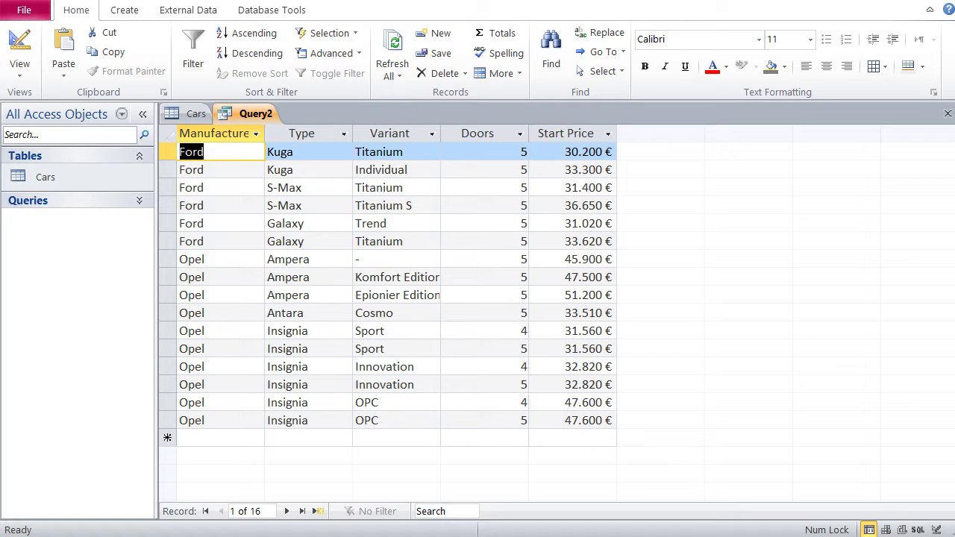
key("F2")
- Sort Start Price descending and change its criterion to <=30000, returning 56 cars
left_click(28, 54)
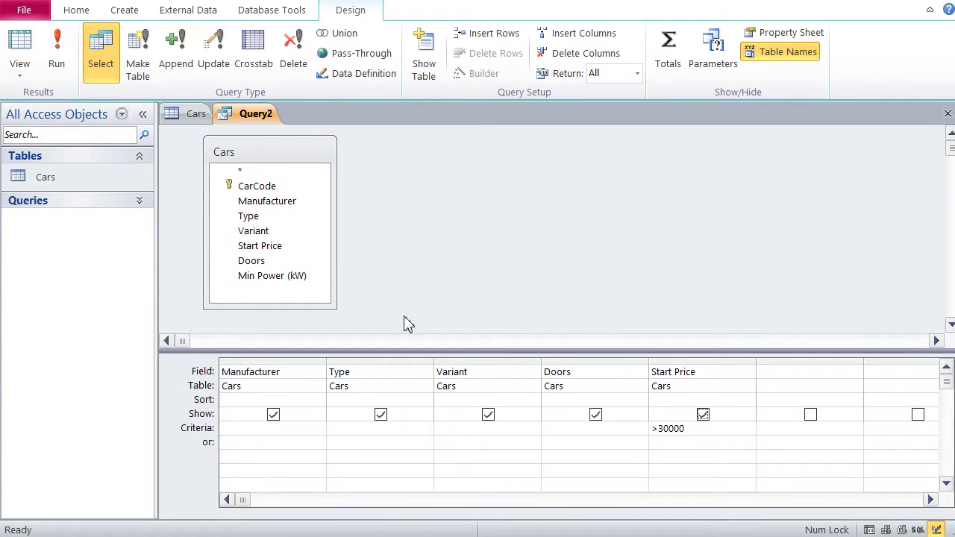
left_click(727, 400)
left_click(748, 400)
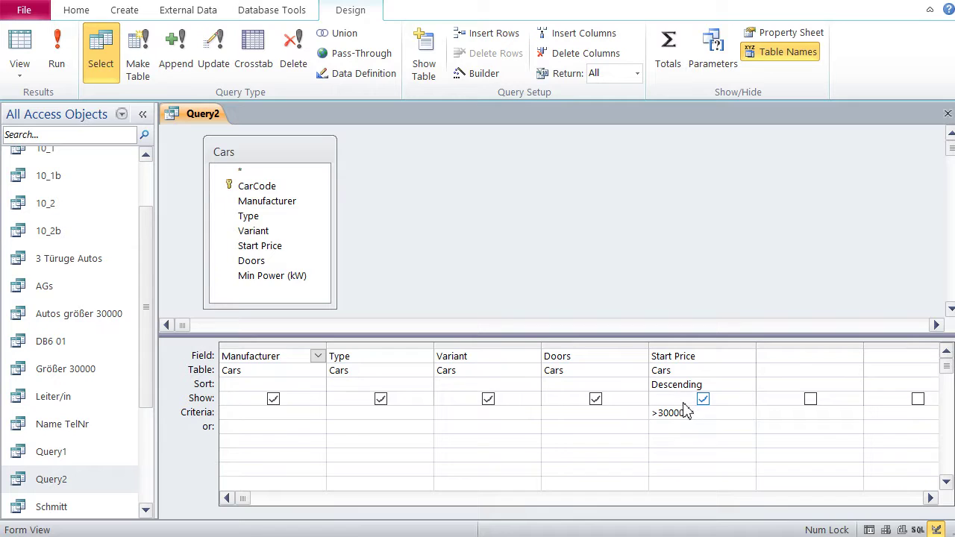
left_click_drag(657, 412, 652, 412)
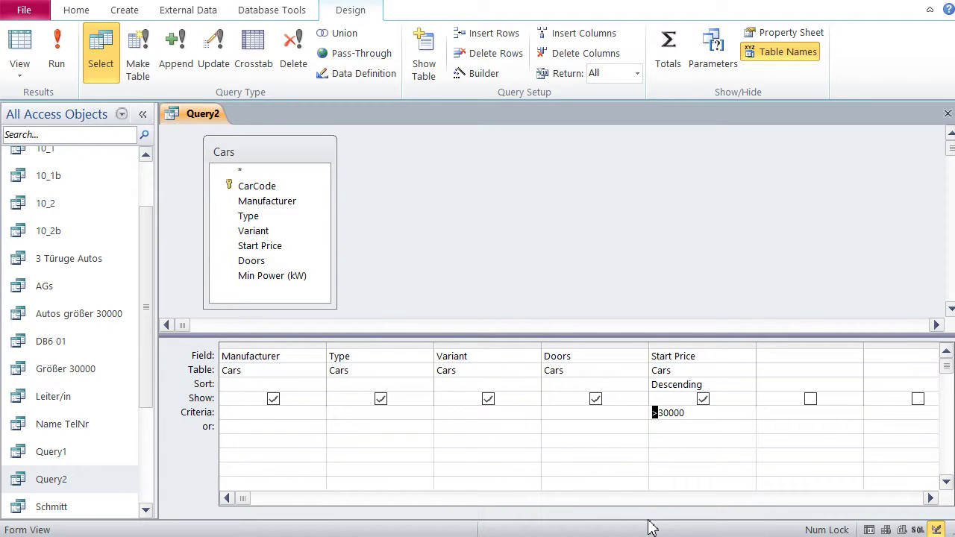
type("<=")
left_click(22, 46)
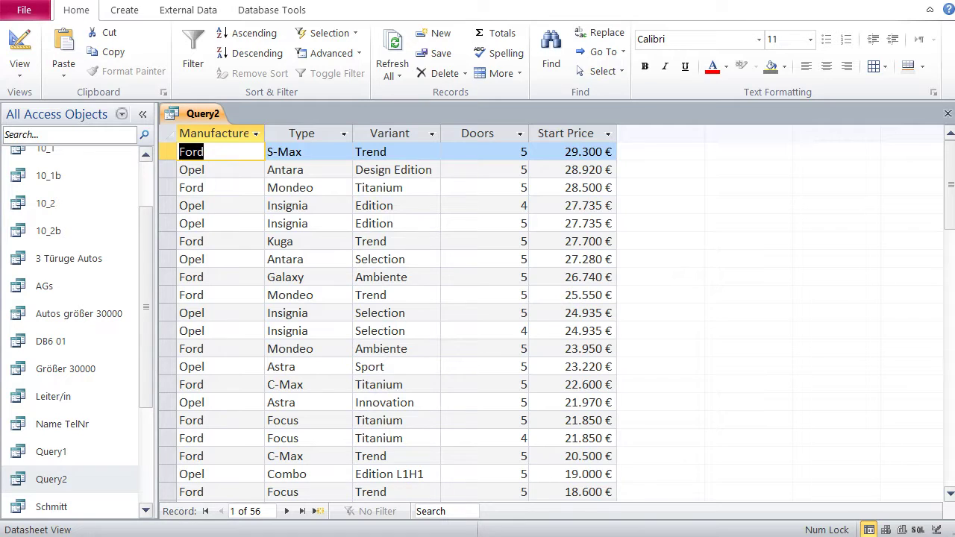
- Delete the <=30000 price criterion and enter <>5 as the Doors criterion
key("F2")
left_click(21, 53)
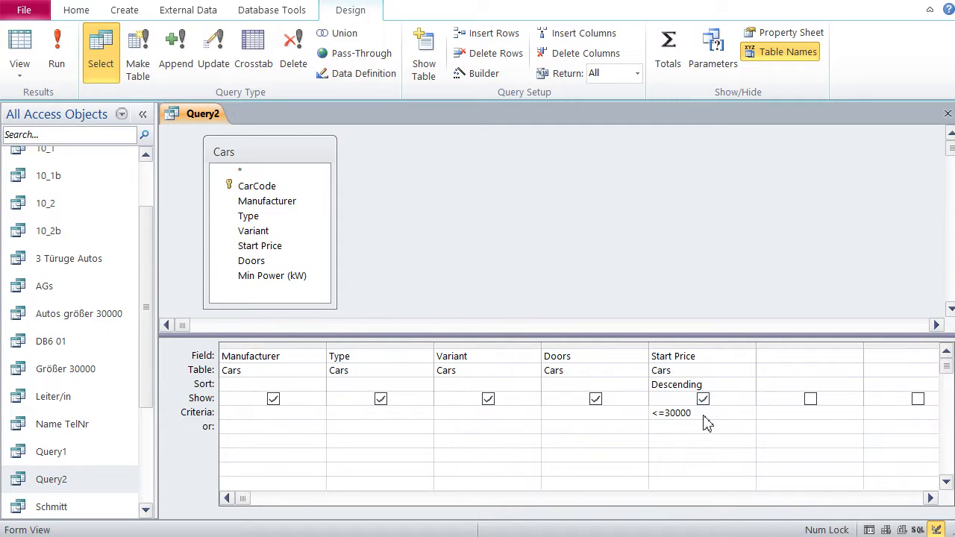
left_click_drag(693, 413, 649, 416)
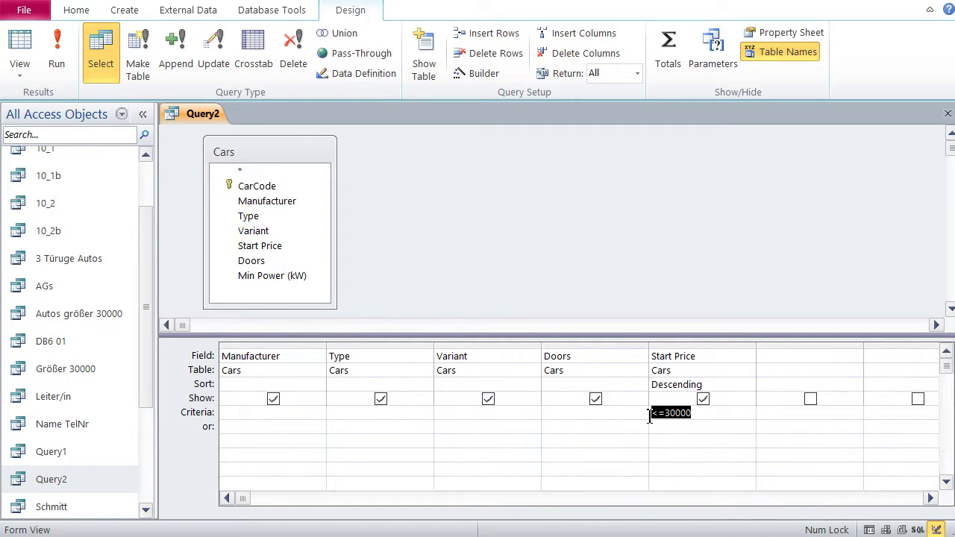
key("Delete")
left_click(627, 413)
type("<>5")
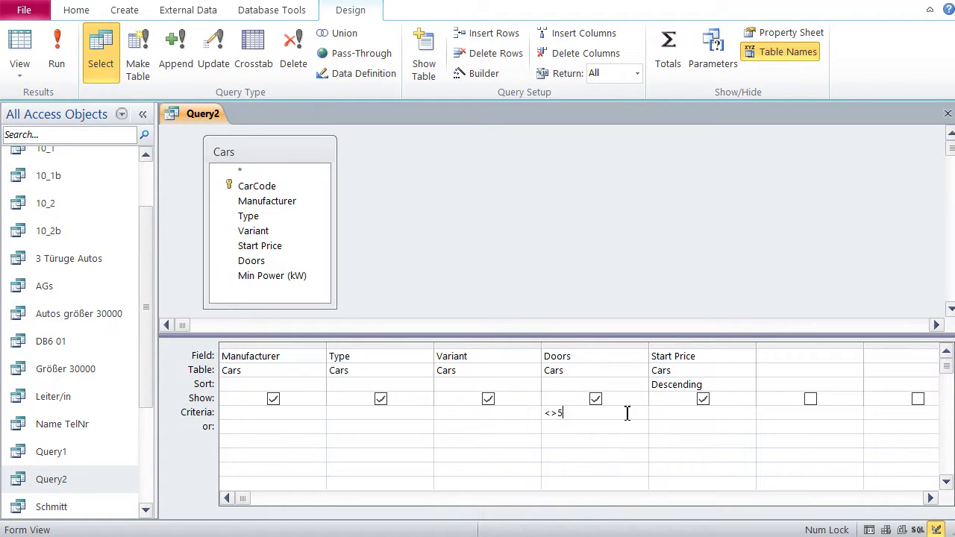
left_click(21, 50)
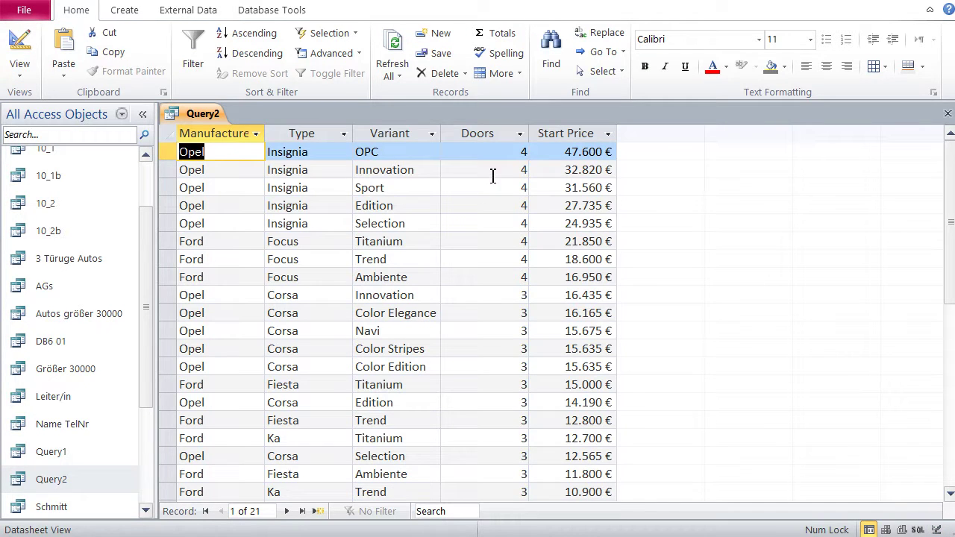
scroll(492, 181, "down", 1)
scroll(491, 181, "down", 1)
scroll(492, 182, "up", 3)
left_click(20, 53)
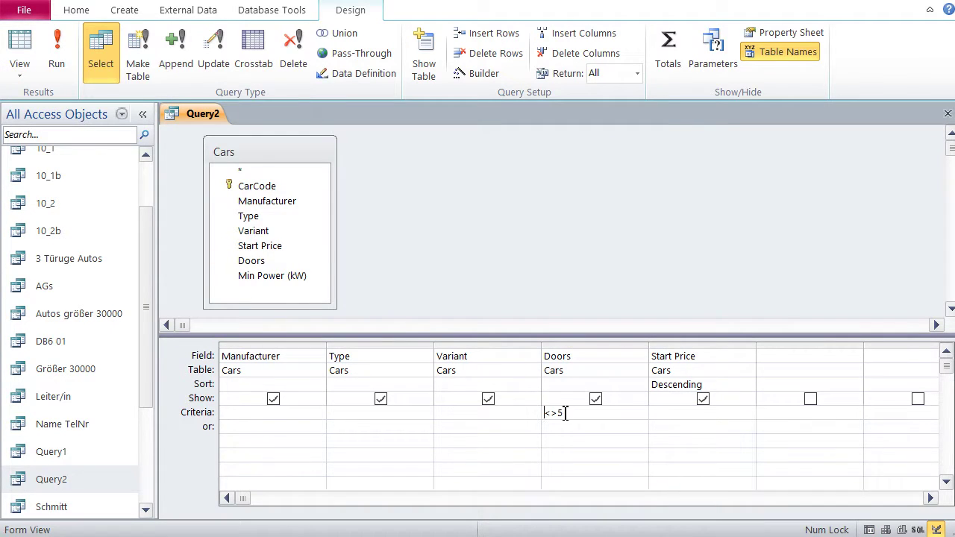